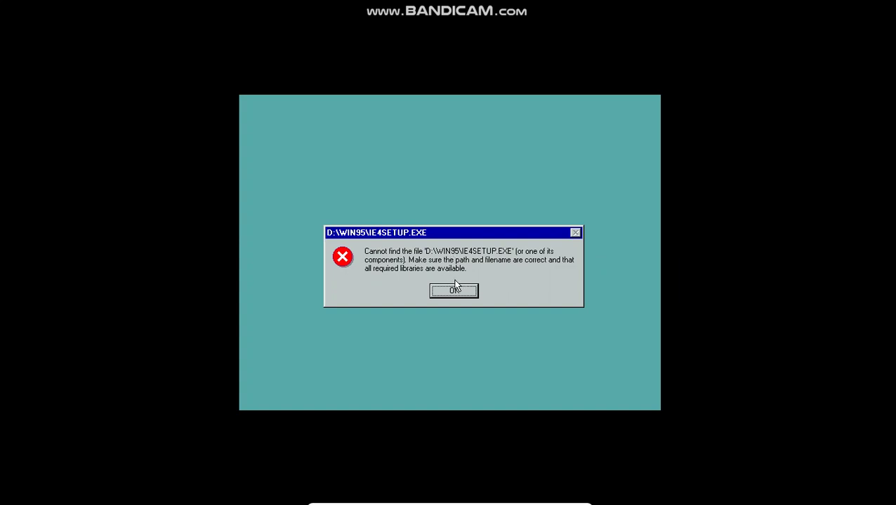
Dismiss the IE4SETUP.EXE error and open the Control Panel in a maximized window
{"action": "left_click", "coordinate": [454, 288]}
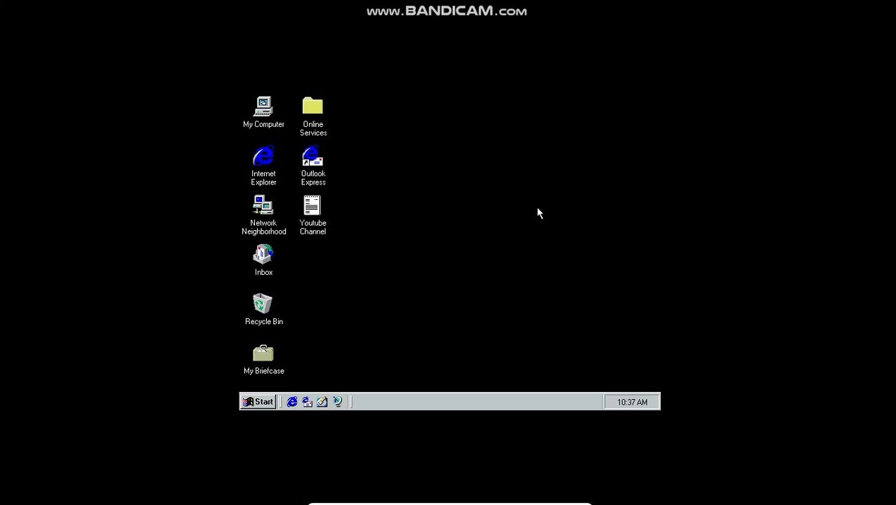
{"action": "key", "text": "super"}
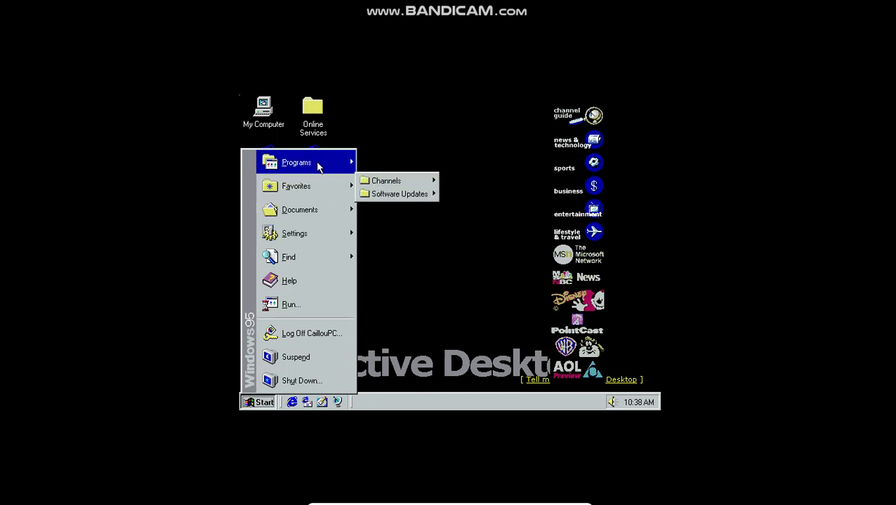
{"action": "mouse_move", "coordinate": [319, 165]}
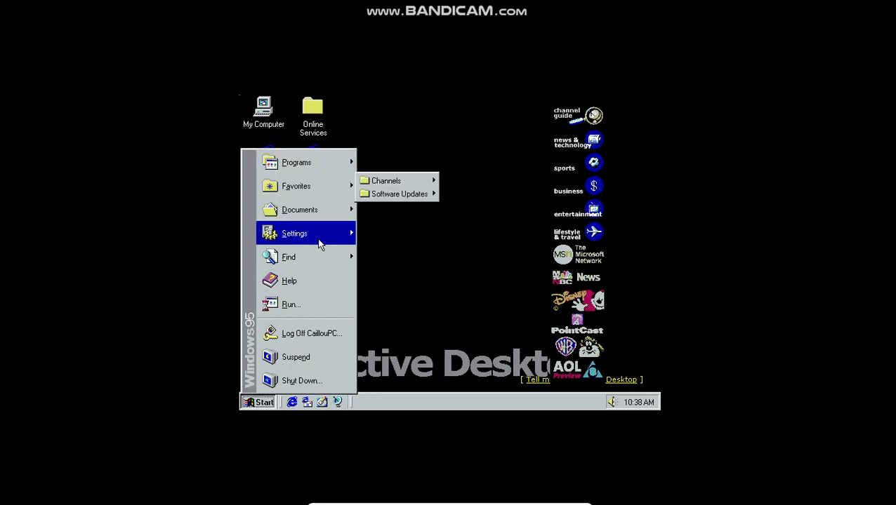
{"action": "mouse_move", "coordinate": [324, 242]}
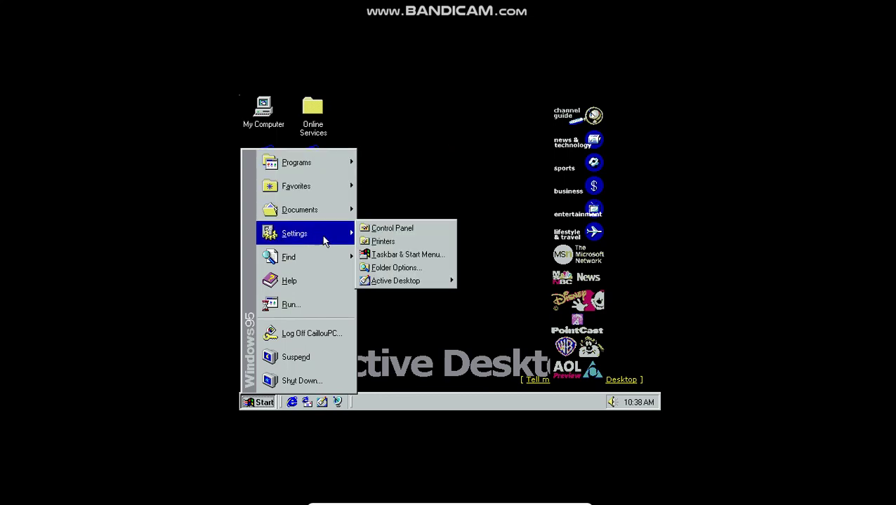
{"action": "left_click", "coordinate": [397, 231]}
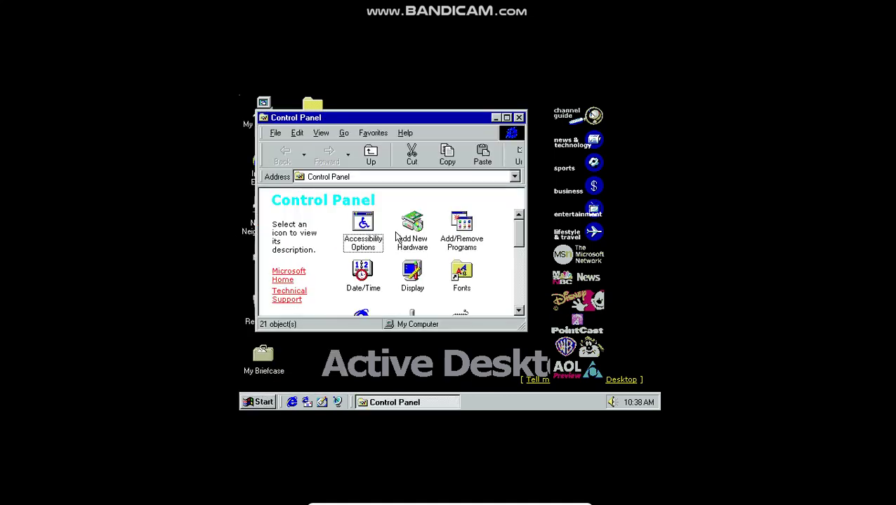
{"action": "left_click", "coordinate": [506, 118]}
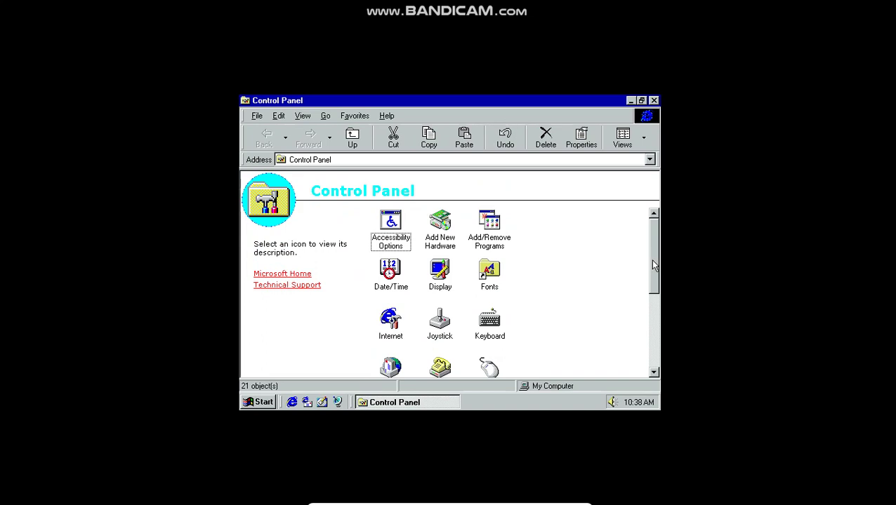
Check the sound choices for the Close program event in Sounds Properties, then close the dialog without changes
{"action": "left_click_drag", "start_coordinate": [653, 265], "coordinate": [657, 357]}
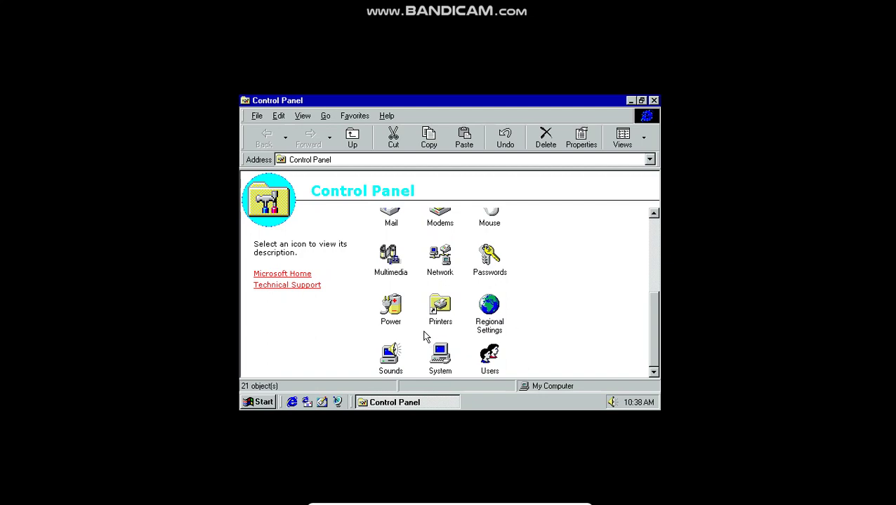
{"action": "double_click", "coordinate": [391, 344]}
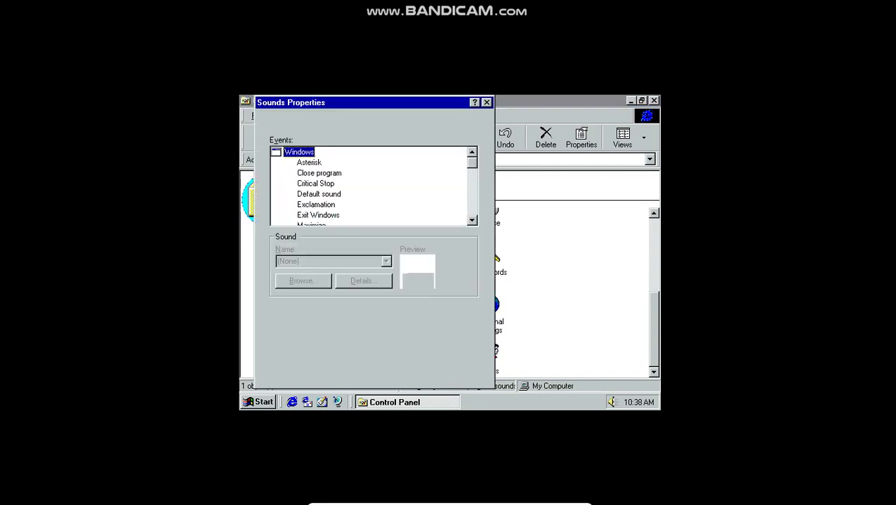
{"action": "left_click", "coordinate": [330, 174]}
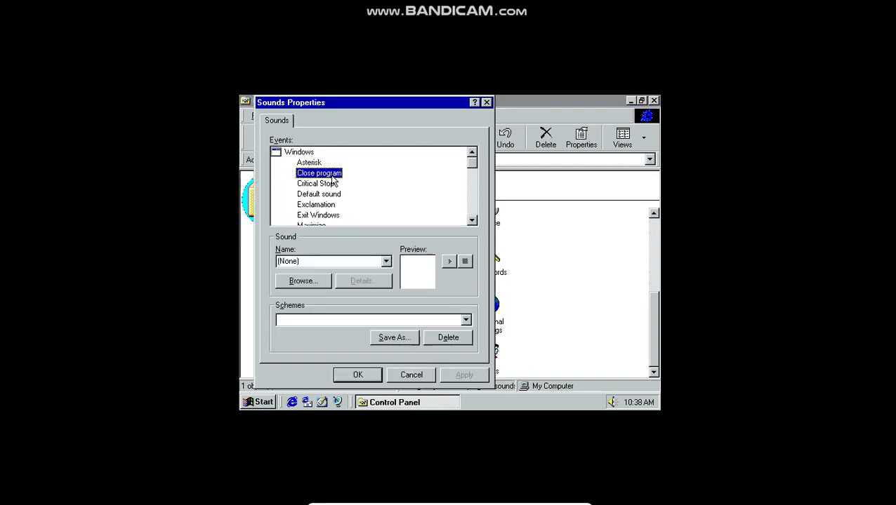
{"action": "left_click", "coordinate": [386, 261]}
{"action": "left_click", "coordinate": [385, 261]}
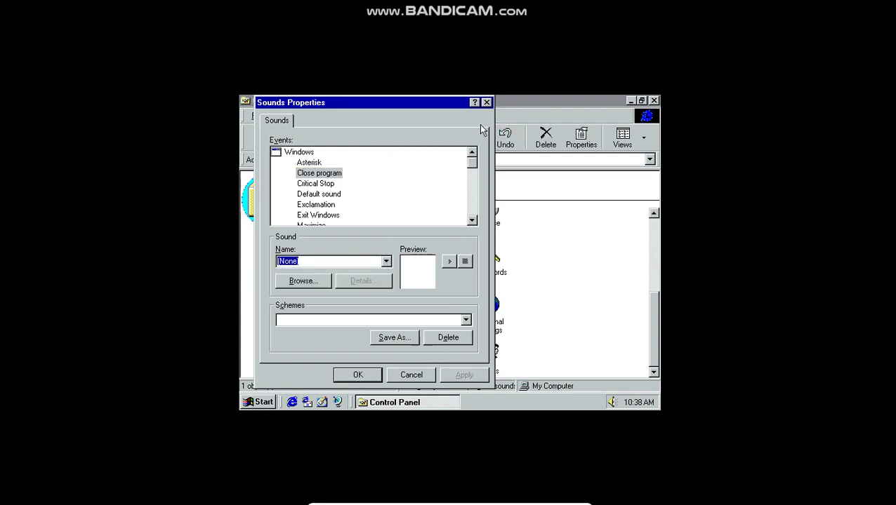
{"action": "left_click", "coordinate": [486, 102]}
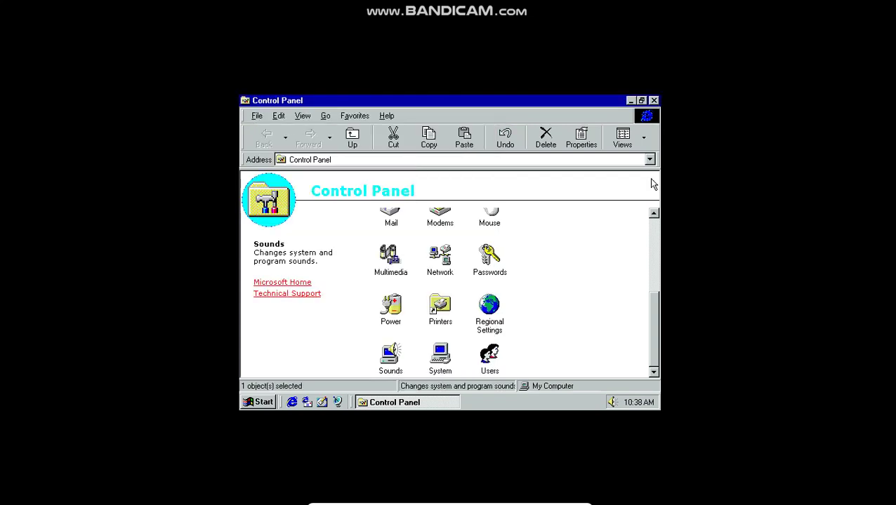
Set the desktop wallpaper to (None) in Display Properties and apply the change
{"action": "left_click", "coordinate": [653, 247]}
{"action": "left_click_drag", "start_coordinate": [653, 265], "coordinate": [653, 200]}
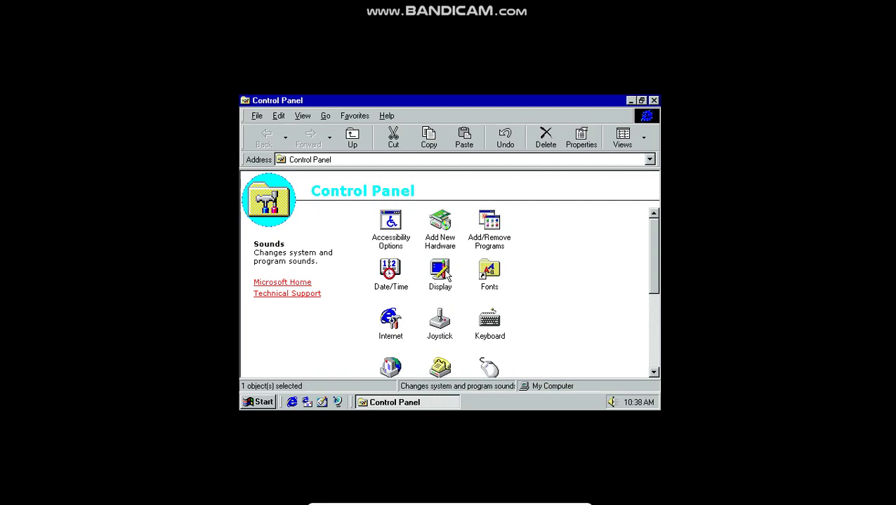
{"action": "double_click", "coordinate": [446, 274]}
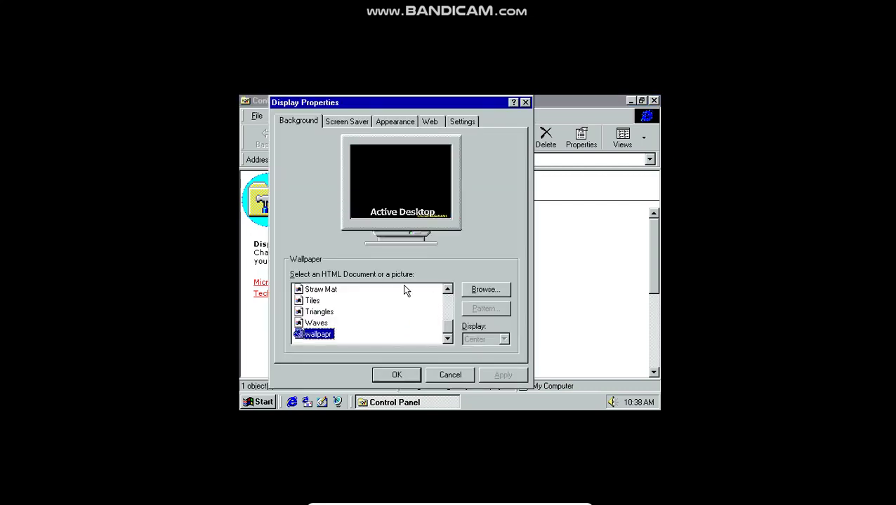
{"action": "left_click", "coordinate": [326, 313]}
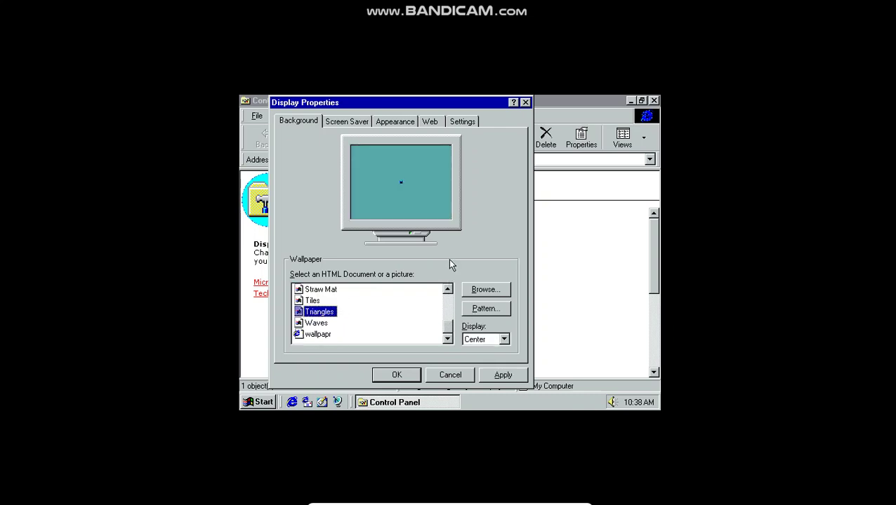
{"action": "left_click", "coordinate": [447, 289]}
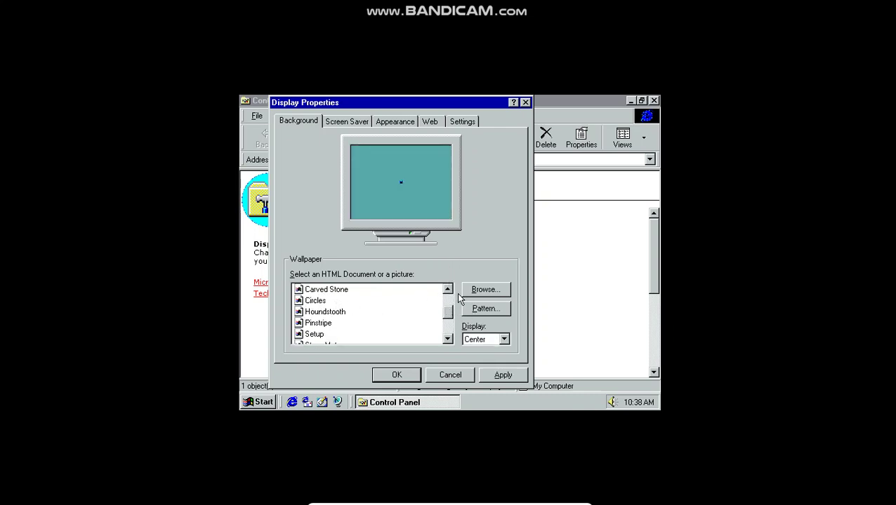
{"action": "scroll", "coordinate": [453, 316], "scroll_direction": "up", "scroll_amount": 1}
{"action": "scroll", "coordinate": [448, 301], "scroll_direction": "up", "scroll_amount": 1}
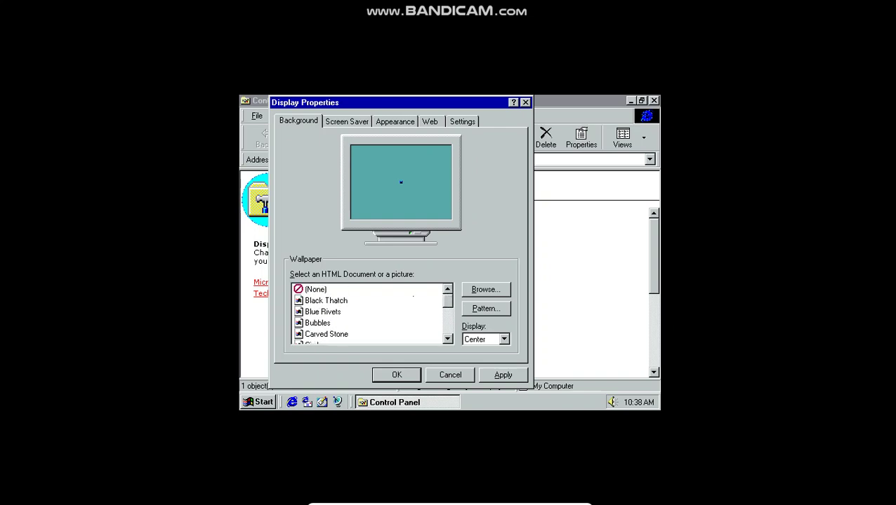
{"action": "left_click", "coordinate": [318, 292]}
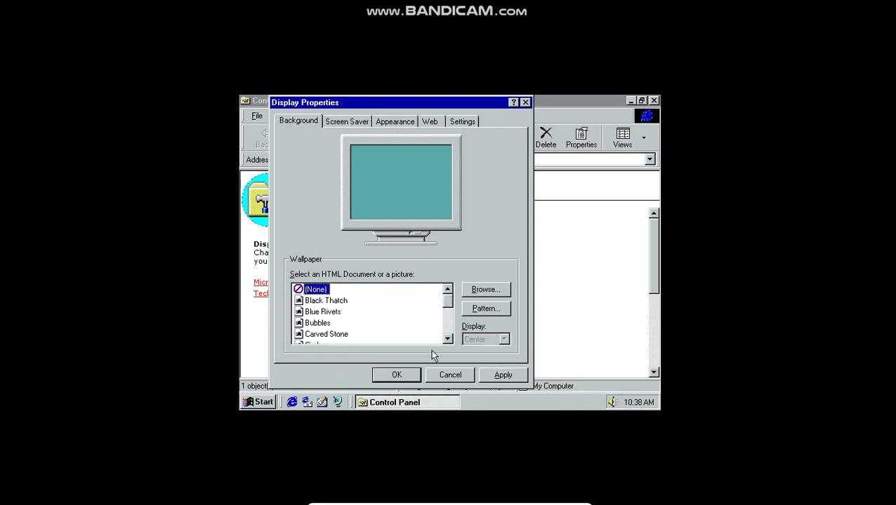
{"action": "left_click", "coordinate": [518, 377]}
{"action": "left_click", "coordinate": [396, 375]}
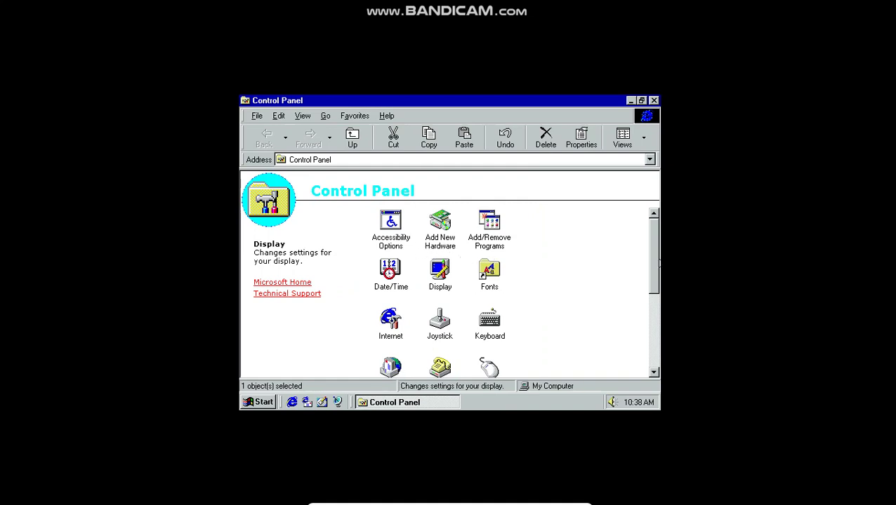
Expand Sound, video and game controllers in the System Device Manager and inspect that category's properties
{"action": "left_click_drag", "start_coordinate": [651, 263], "coordinate": [651, 337]}
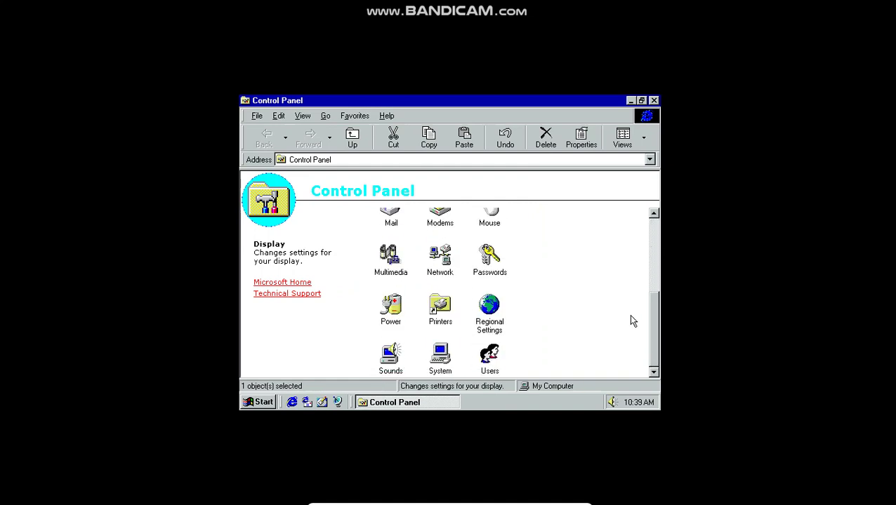
{"action": "double_click", "coordinate": [430, 356]}
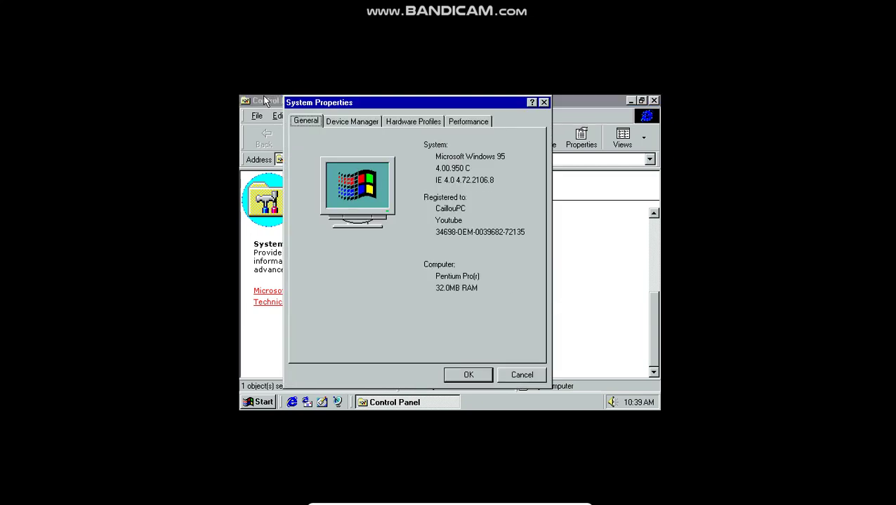
{"action": "left_click", "coordinate": [364, 124]}
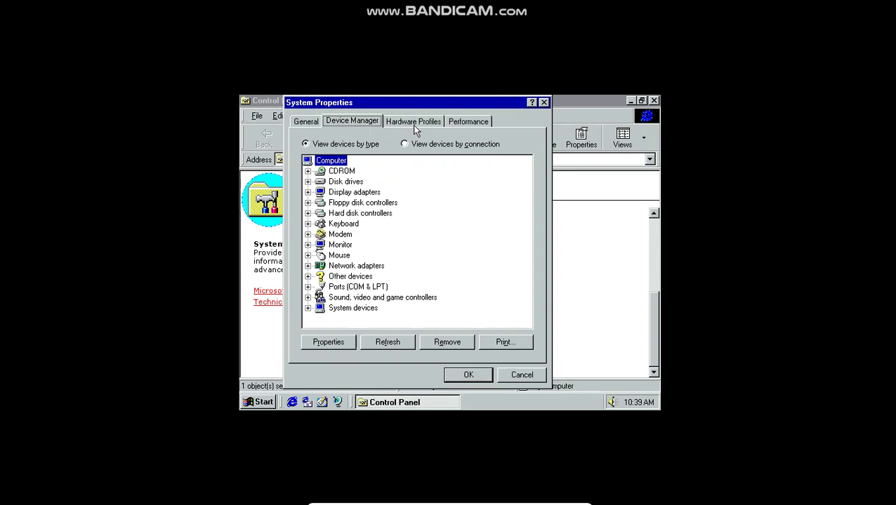
{"action": "left_click", "coordinate": [412, 125]}
{"action": "left_click", "coordinate": [374, 125]}
{"action": "left_click", "coordinate": [396, 299]}
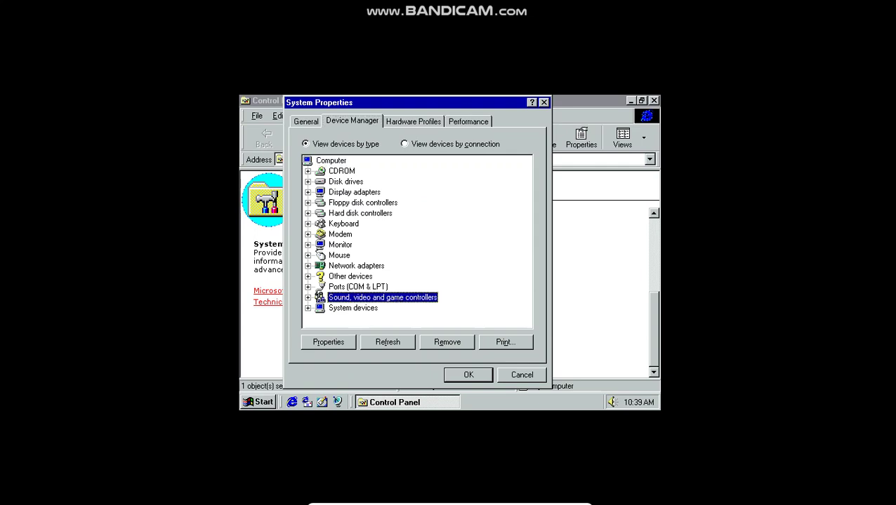
{"action": "left_click", "coordinate": [308, 298]}
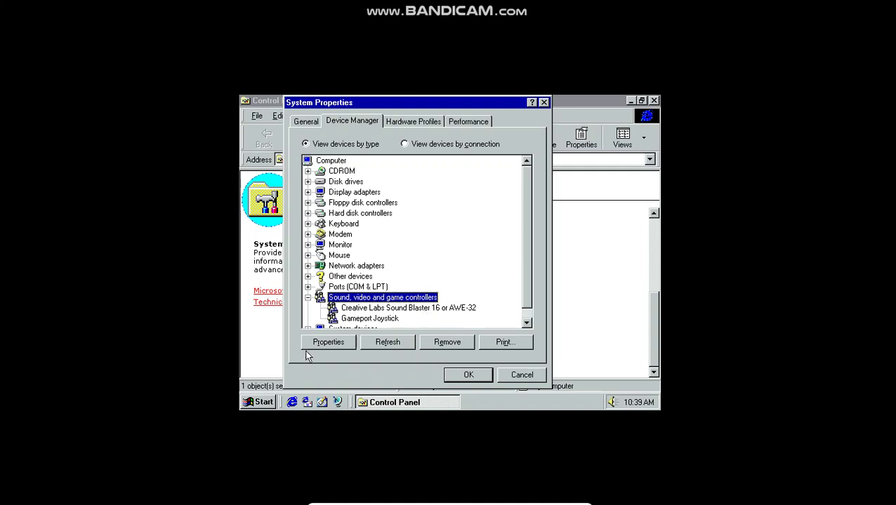
{"action": "left_click", "coordinate": [327, 344]}
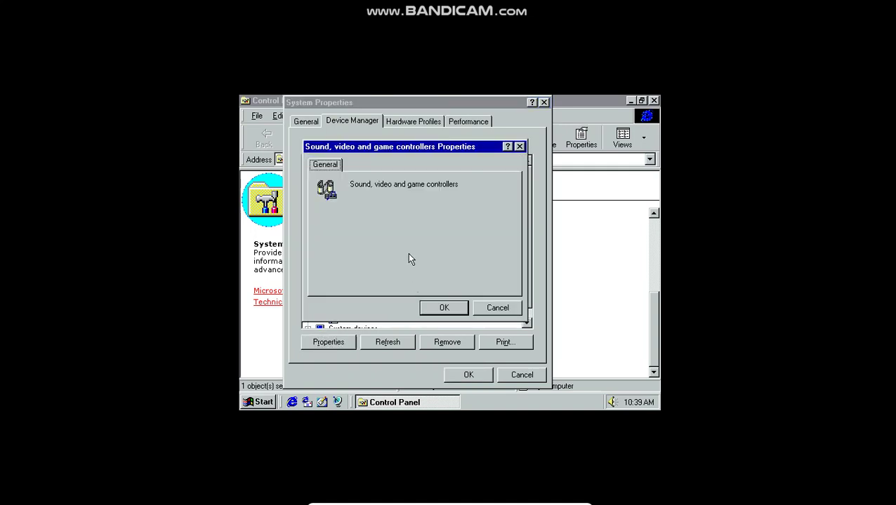
{"action": "left_click", "coordinate": [459, 312]}
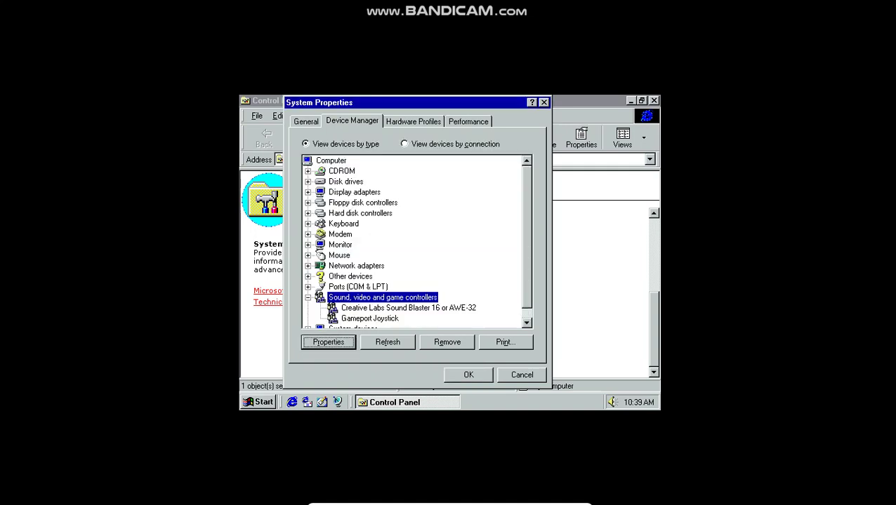
Review the system's performance status and the rest of the device list, then close System Properties
{"action": "left_click", "coordinate": [415, 124]}
{"action": "left_click", "coordinate": [481, 125]}
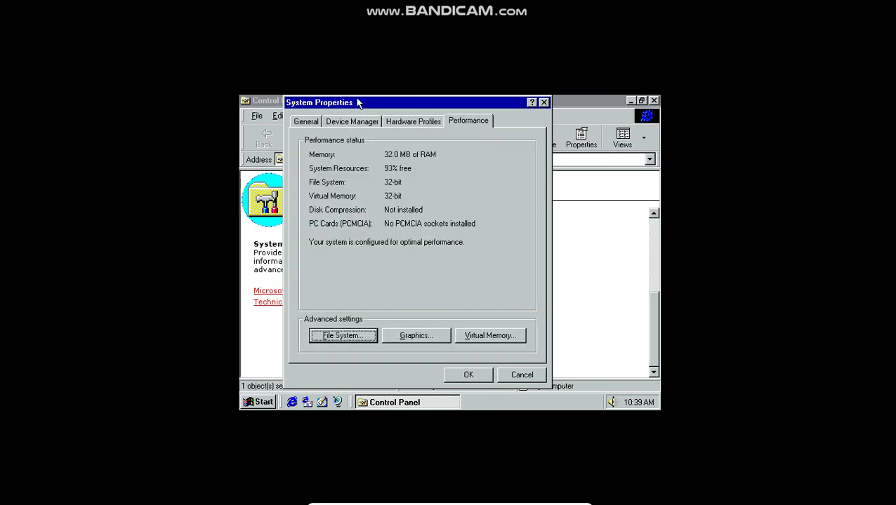
{"action": "left_click", "coordinate": [356, 122]}
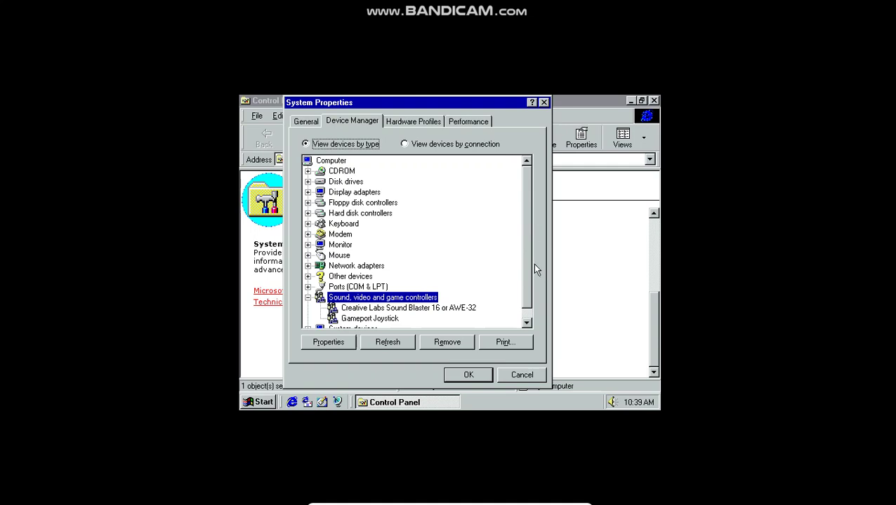
{"action": "left_click", "coordinate": [527, 322]}
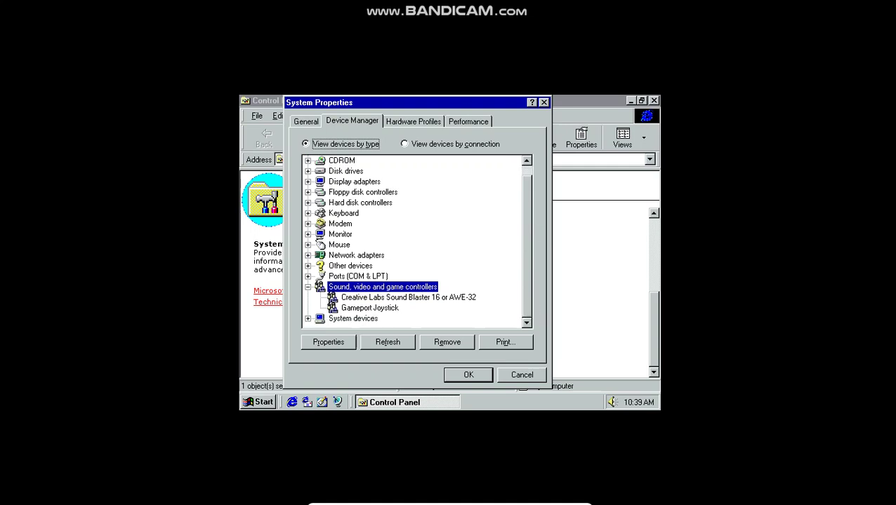
{"action": "left_click", "coordinate": [544, 102]}
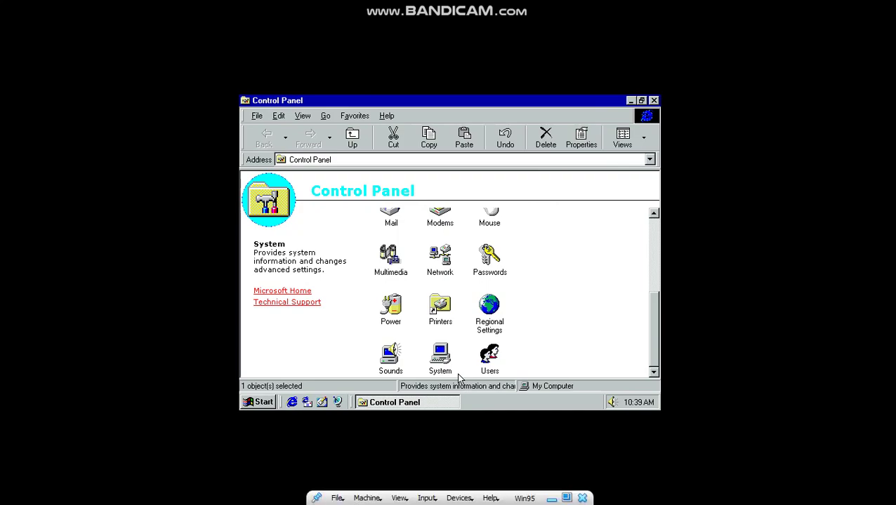
{"action": "left_click", "coordinate": [551, 495]}
{"action": "left_click", "coordinate": [594, 490]}
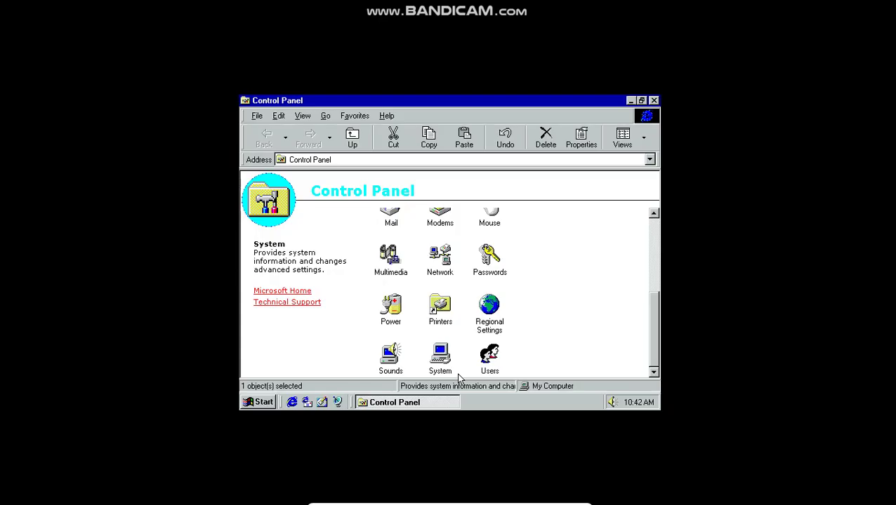
{"action": "left_click", "coordinate": [478, 160]}
{"action": "key", "text": "Tab"}
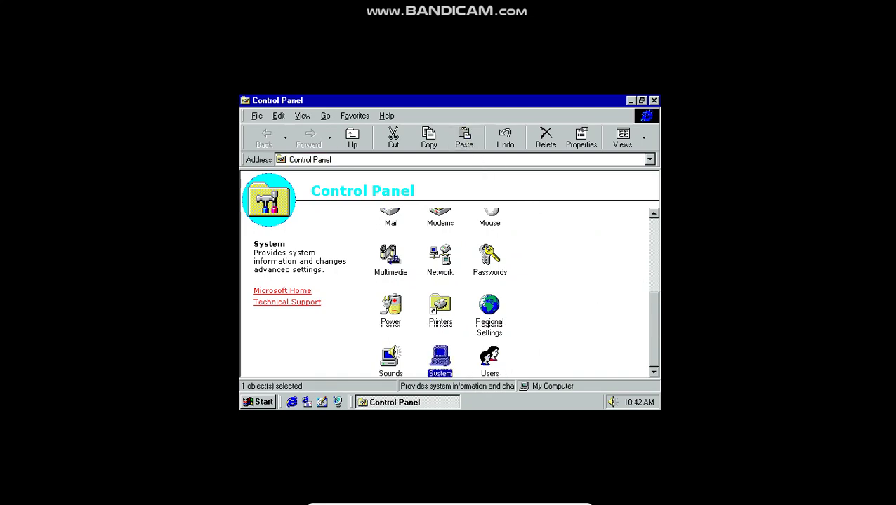
Open Accessibility Options and inspect the SoundSentry settings for windowed and full screen text program warnings, then close them unchanged
{"action": "left_click_drag", "start_coordinate": [656, 324], "coordinate": [648, 207]}
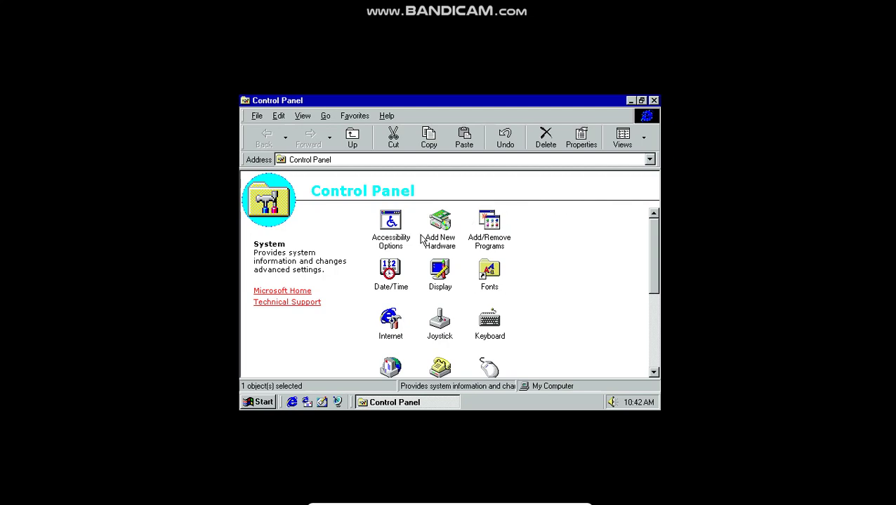
{"action": "double_click", "coordinate": [376, 238]}
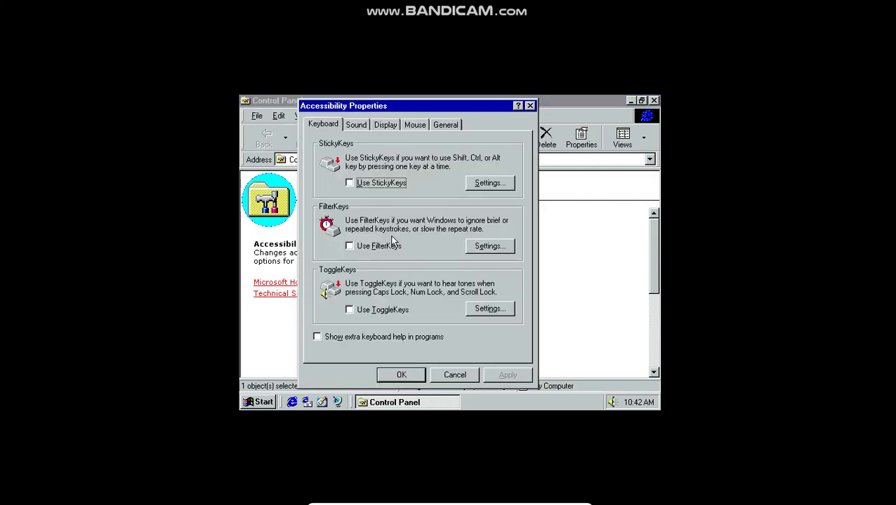
{"action": "left_click", "coordinate": [361, 126]}
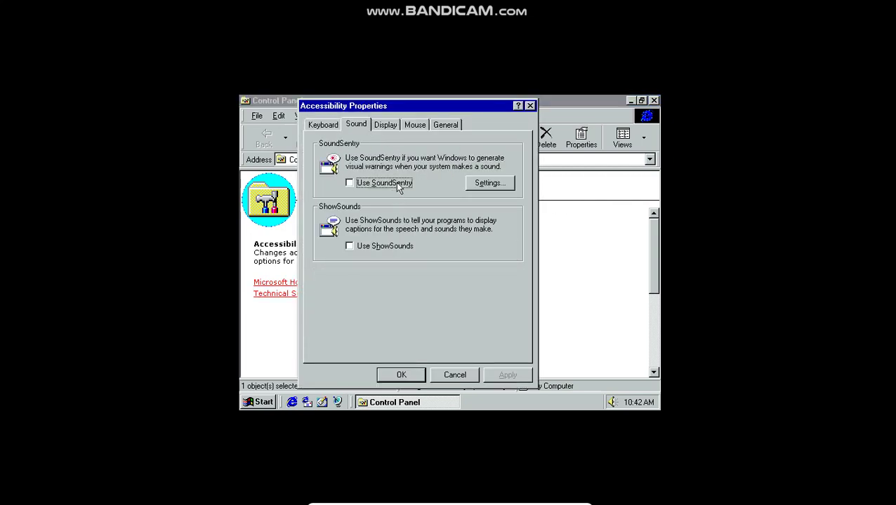
{"action": "left_click", "coordinate": [489, 183]}
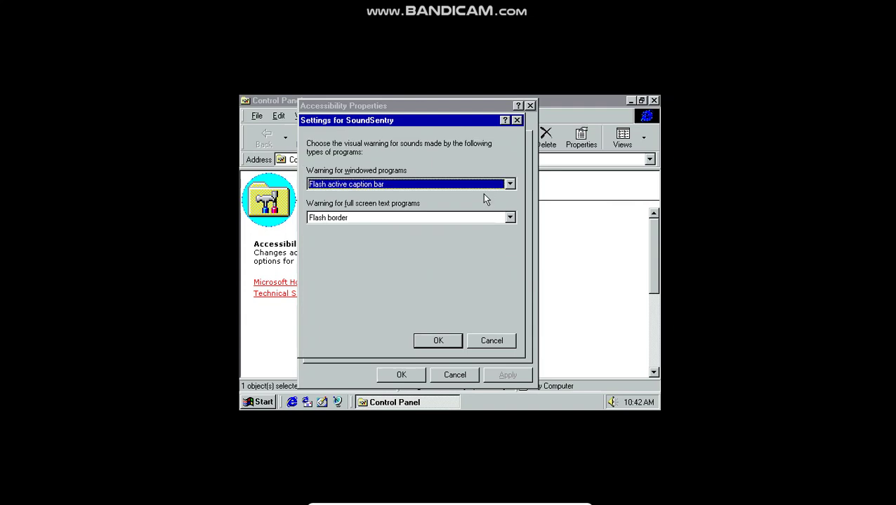
{"action": "left_click", "coordinate": [480, 217]}
{"action": "left_click", "coordinate": [518, 119]}
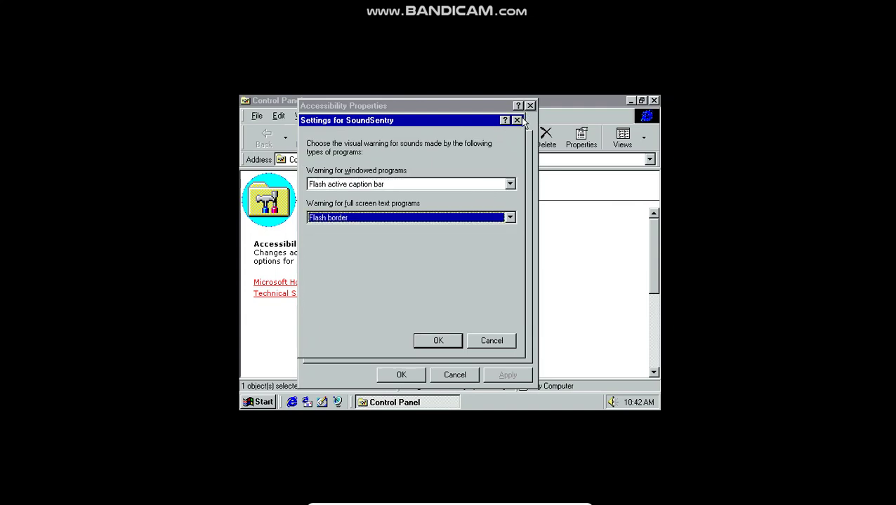
{"action": "left_click", "coordinate": [518, 119]}
Review the Mouse, Display, General and Keyboard accessibility settings, then close Accessibility Properties and Control Panel
{"action": "left_click", "coordinate": [407, 128]}
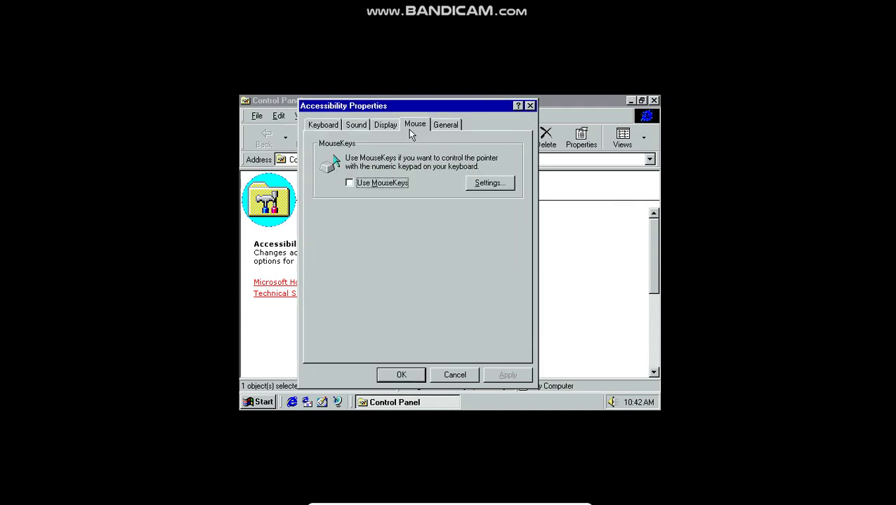
{"action": "left_click", "coordinate": [387, 129]}
{"action": "left_click", "coordinate": [446, 126]}
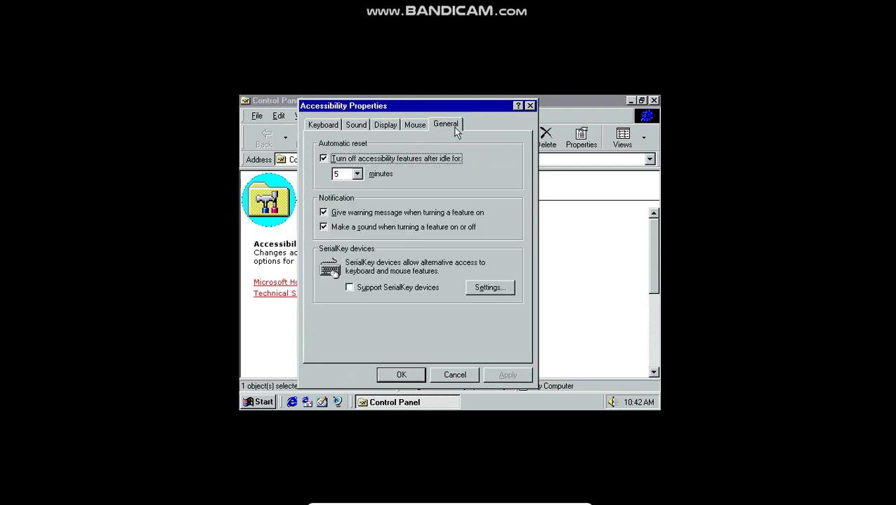
{"action": "left_click", "coordinate": [317, 128]}
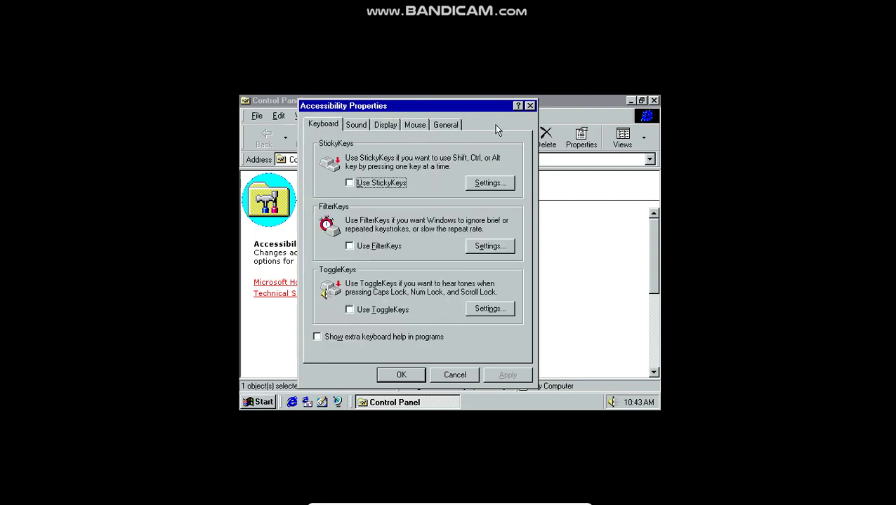
{"action": "left_click", "coordinate": [530, 106]}
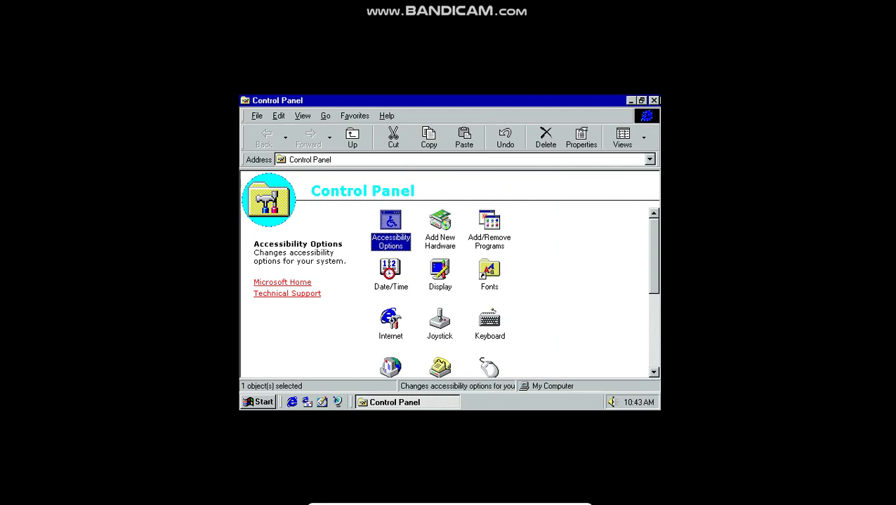
{"action": "left_click", "coordinate": [653, 100]}
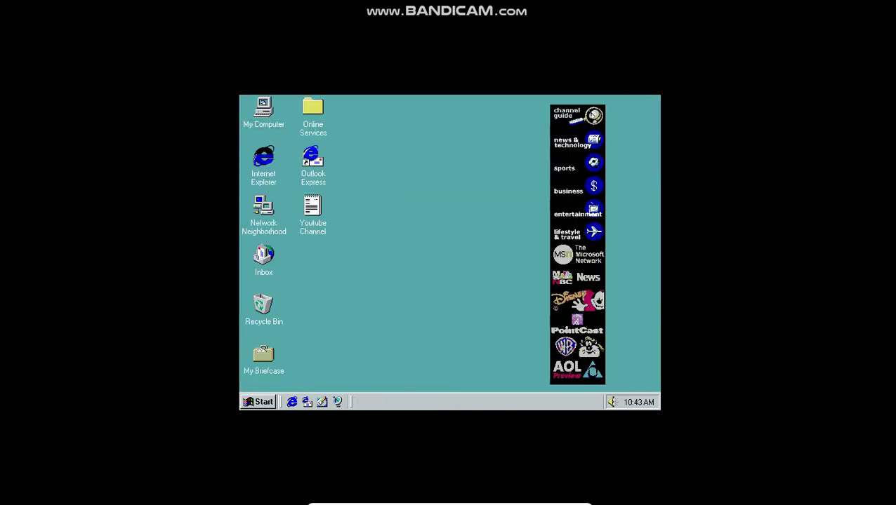
Launch Internet Explorer and try the Internet Connection Wizard's automatic setup, skipping the file splitter.vxd from Windows 95 Disk11
{"action": "double_click", "coordinate": [260, 160]}
{"action": "left_click", "coordinate": [446, 334]}
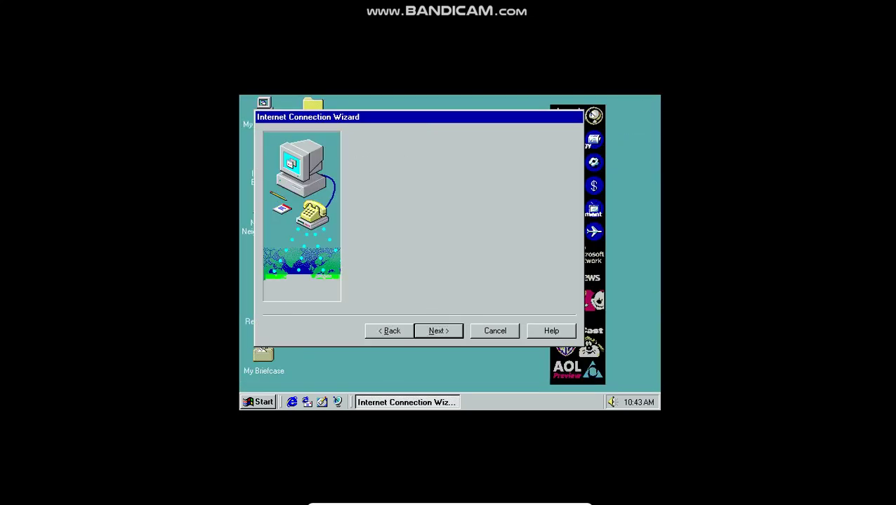
{"action": "left_click", "coordinate": [446, 334]}
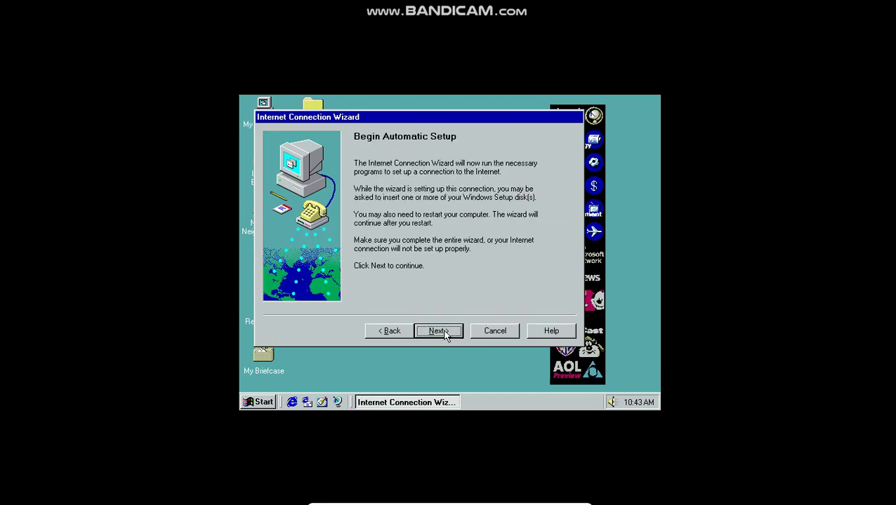
{"action": "left_click", "coordinate": [446, 334]}
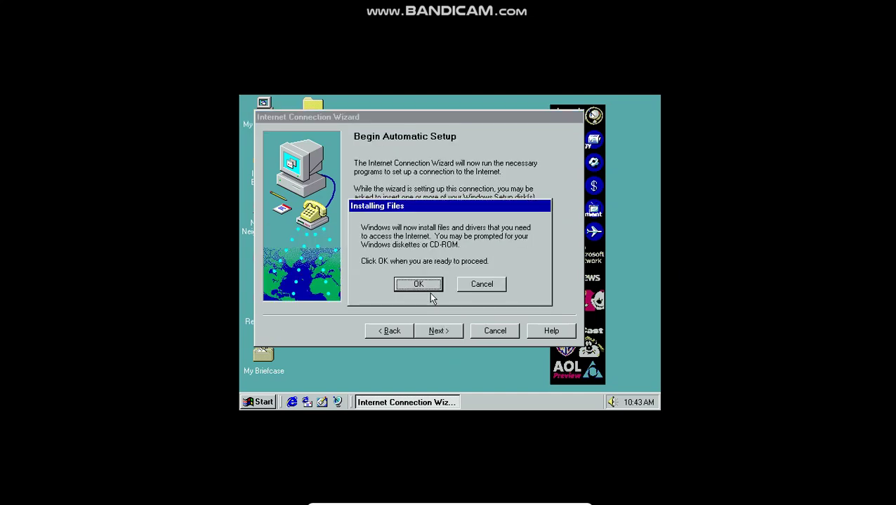
{"action": "left_click", "coordinate": [418, 285]}
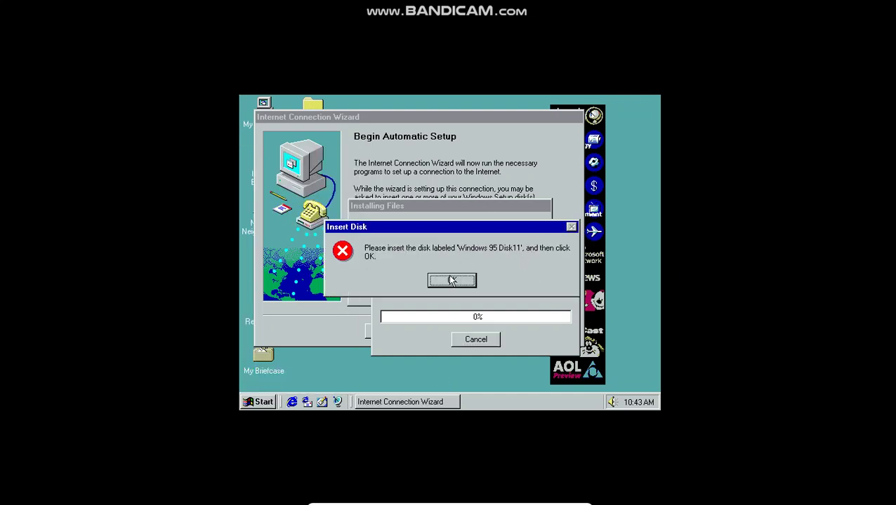
{"action": "left_click", "coordinate": [451, 280]}
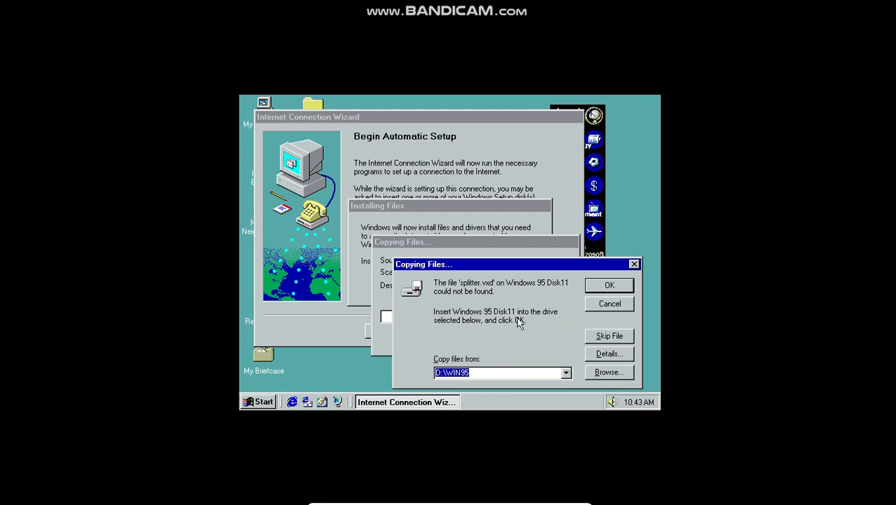
{"action": "left_click", "coordinate": [611, 335]}
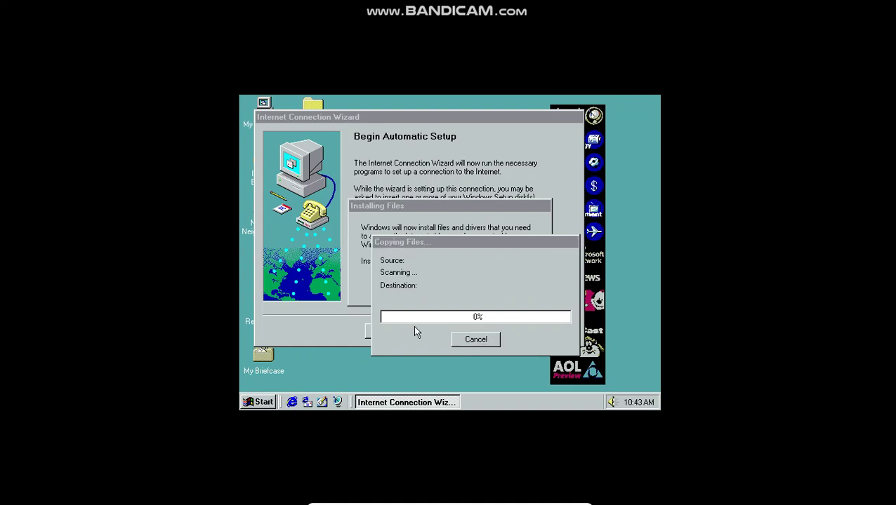
Restart Windows and enter the account password in the Microsoft Networking login
{"action": "key", "text": "ctrl+Escape"}
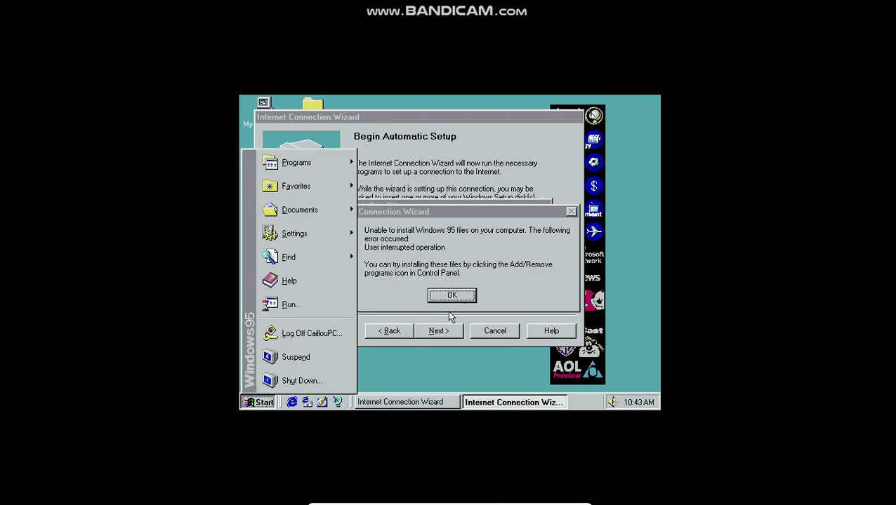
{"action": "left_click", "coordinate": [295, 380]}
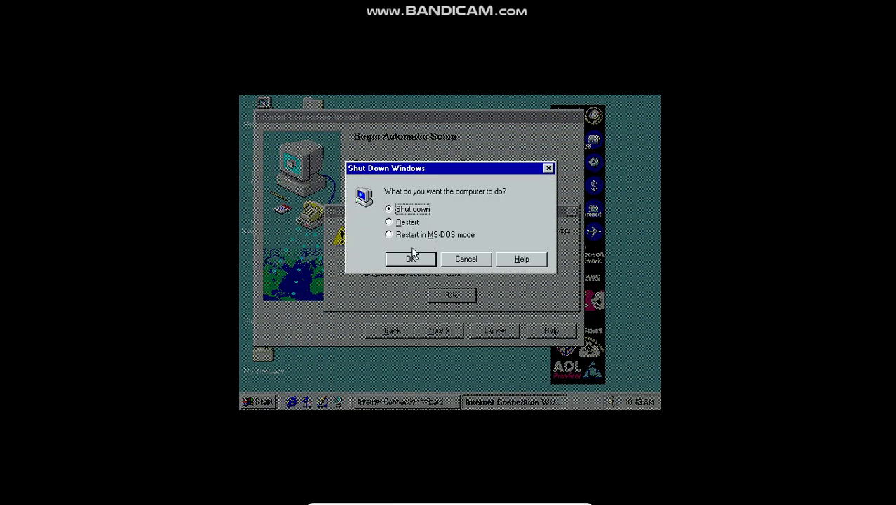
{"action": "left_click", "coordinate": [406, 221]}
{"action": "left_click", "coordinate": [409, 259]}
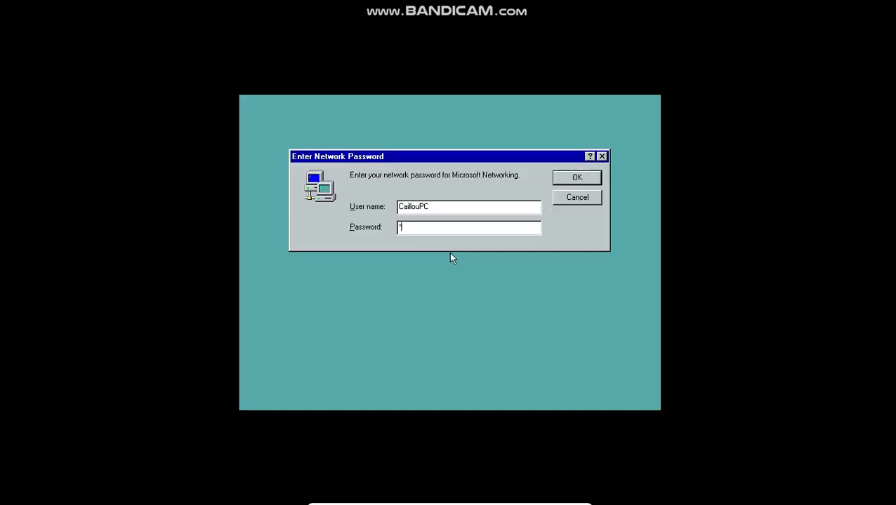
{"action": "type", "text": "********"}
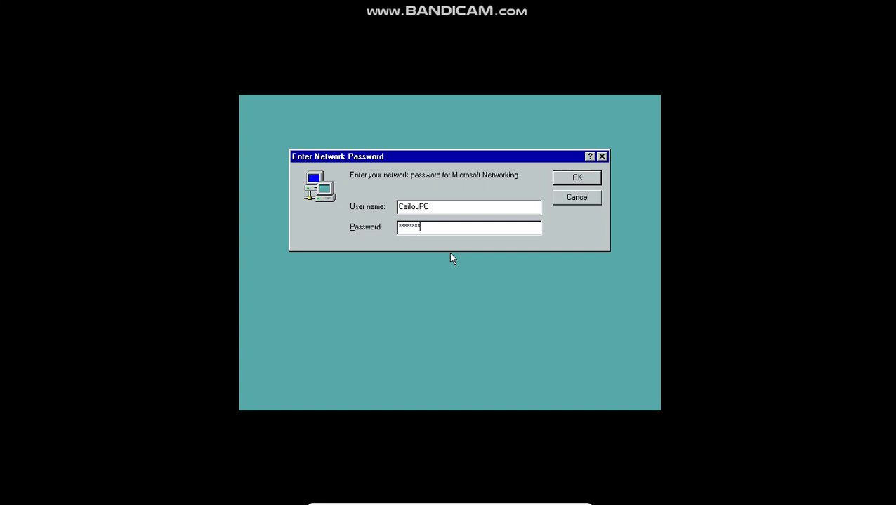